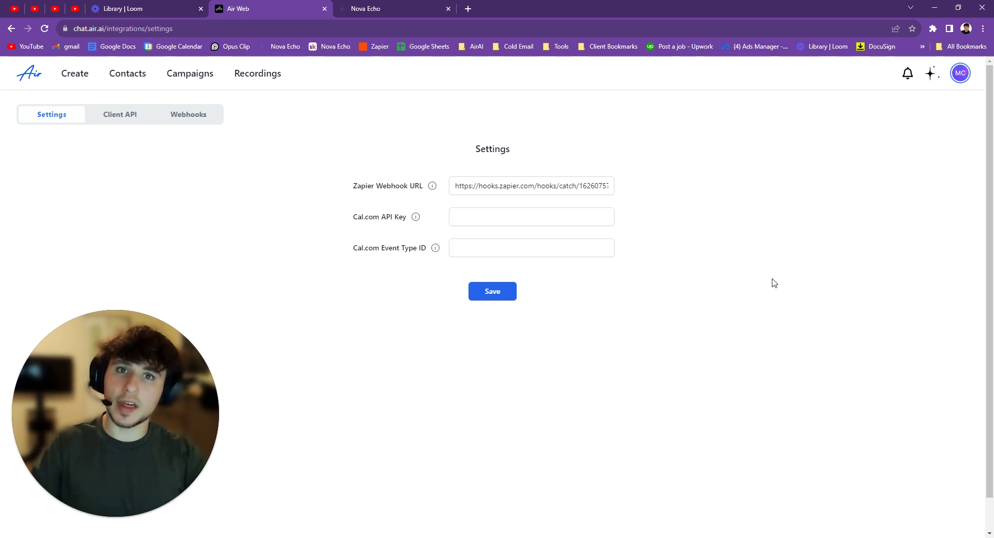
Open Air AI's Integrations settings and review the filled-in Zapier Webhook URL field
left_click(961, 77)
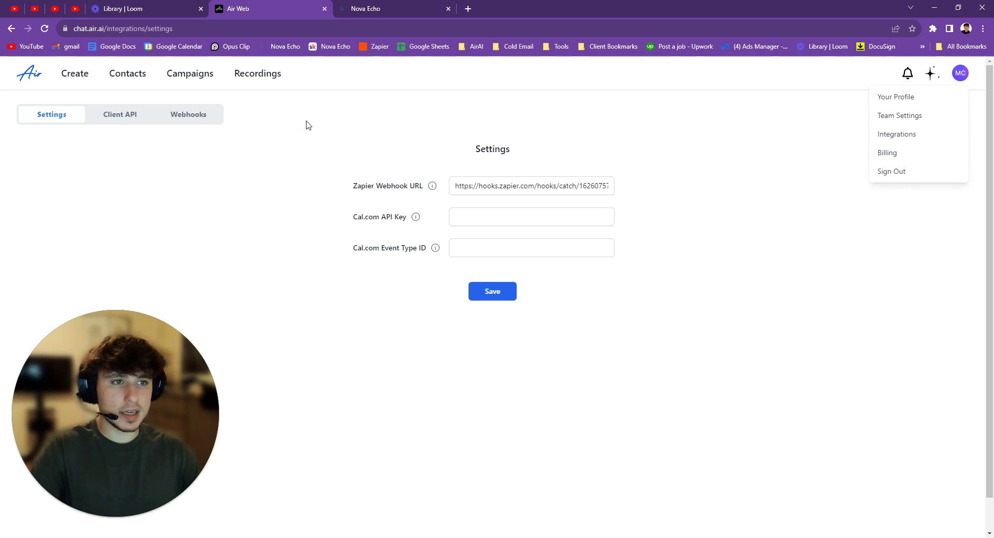
left_click_drag(334, 188, 417, 184)
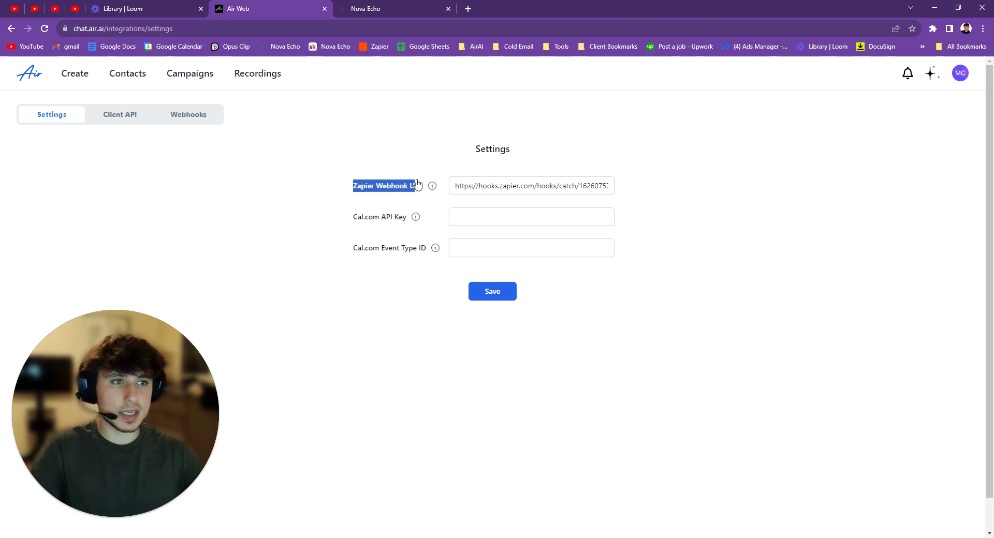
left_click(377, 101)
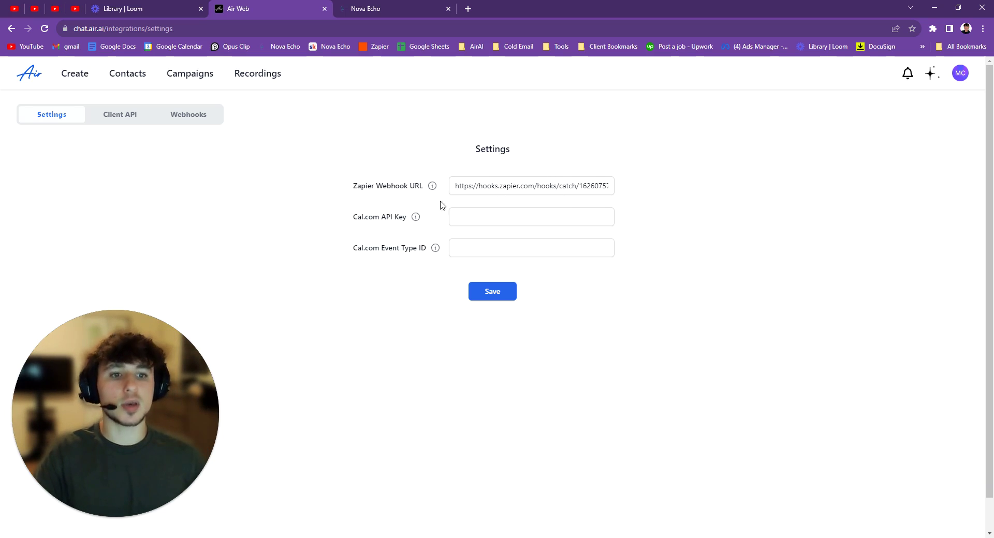
left_click_drag(352, 187, 371, 190)
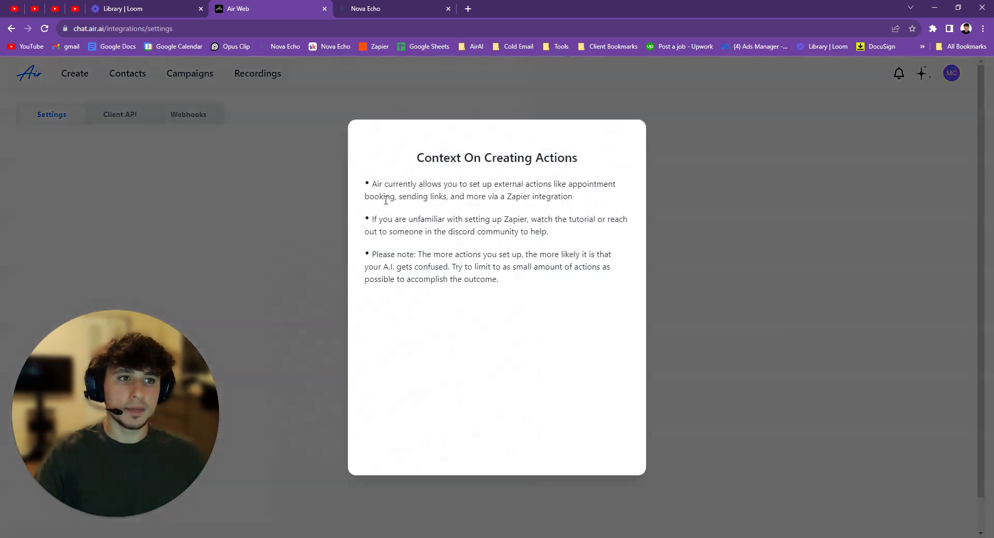
left_click(641, 92)
left_click(825, 119)
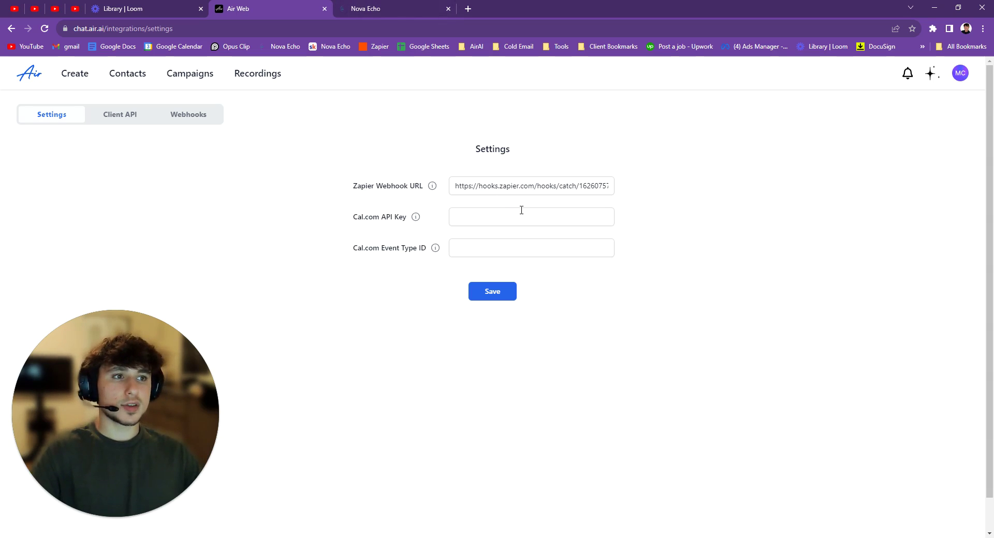
Copy the Inbound Webhook trigger URL from GoHighLevel's Air Actions workflow
left_click(356, 9)
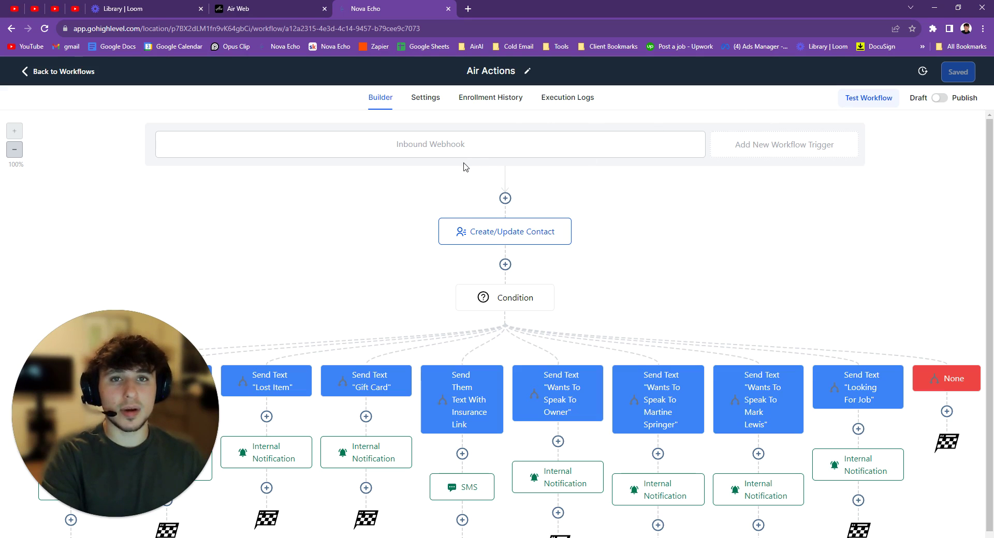
left_click(458, 144)
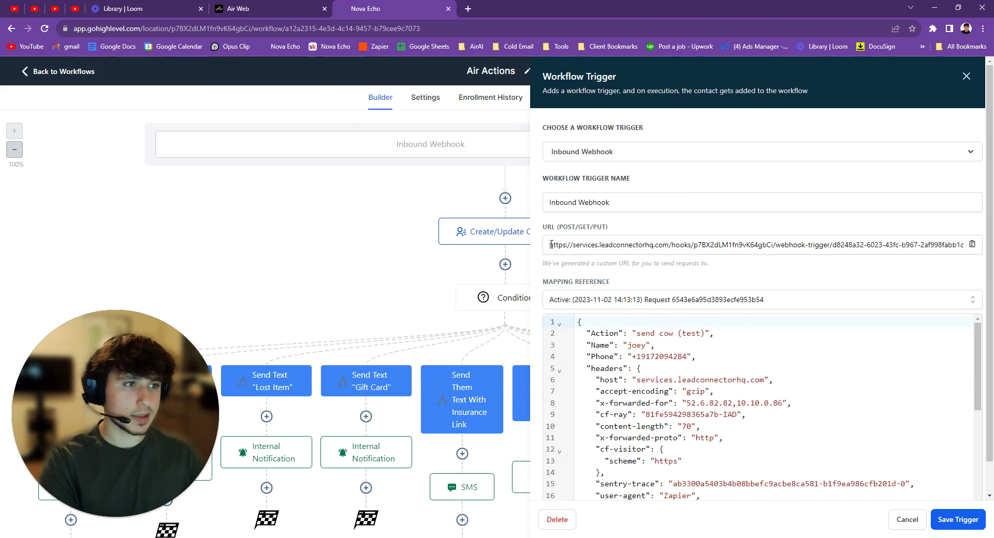
left_click(972, 247)
Compare Air AI's hooks.zapier.com Zapier Webhook URL against the GoHighLevel workflow
left_click(292, 4)
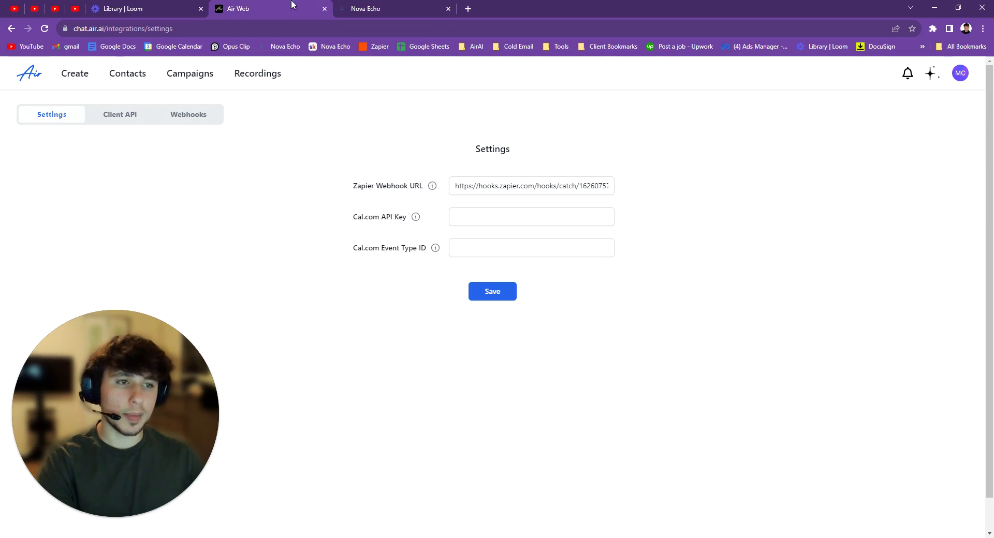
triple_click(479, 187)
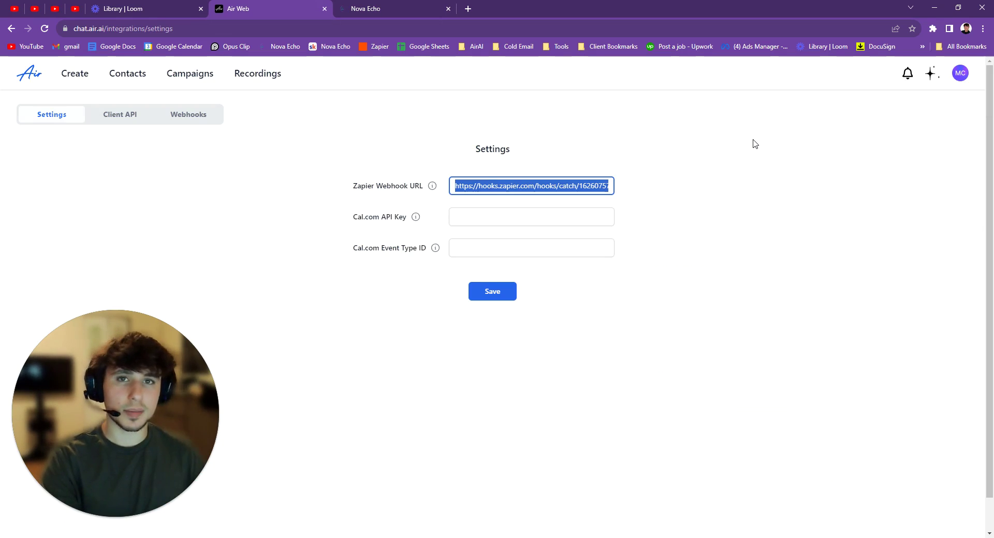
left_click(703, 162)
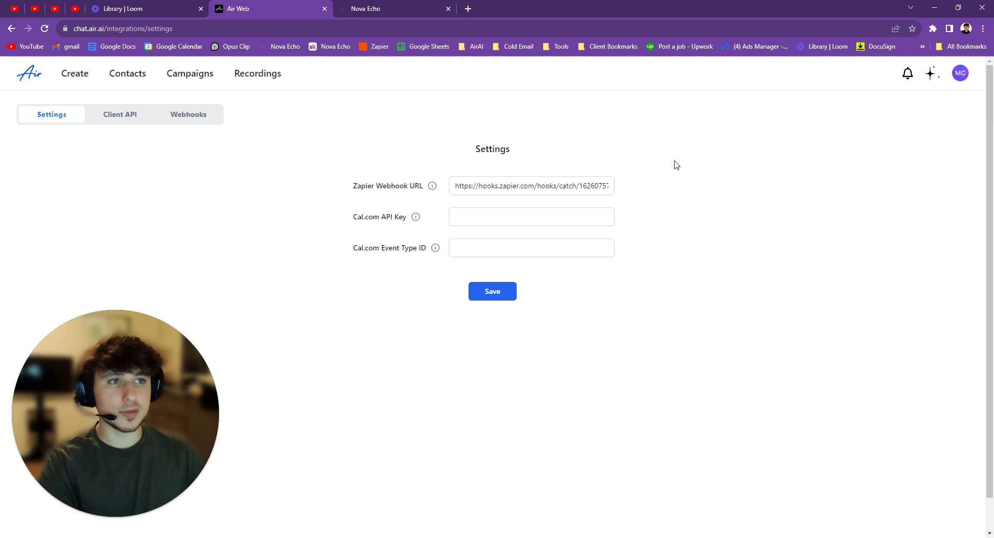
left_click(438, 4)
left_click(239, 8)
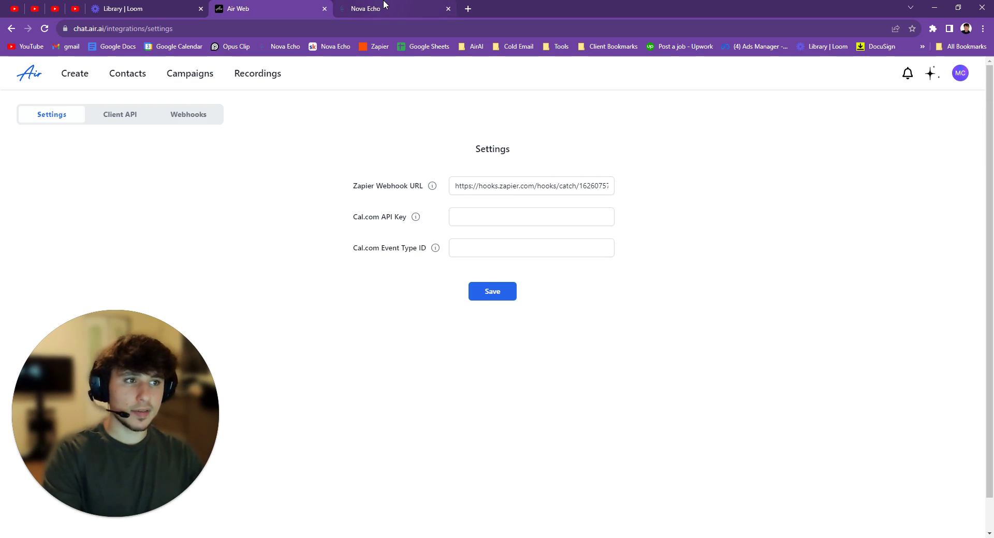
mouse_move(388, 11)
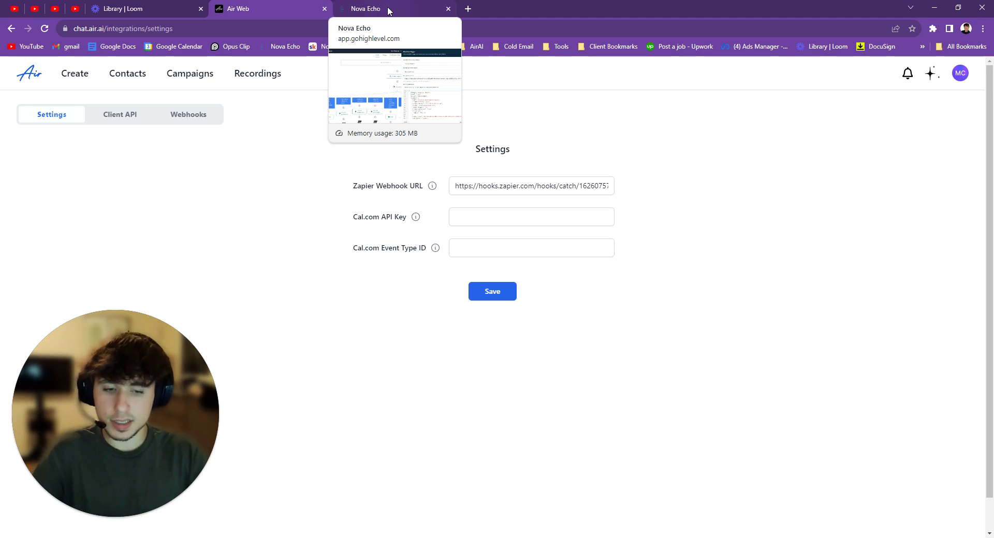
Create a new Air AI agent with a suggested name, in Advanced mode from scratch
left_click(76, 78)
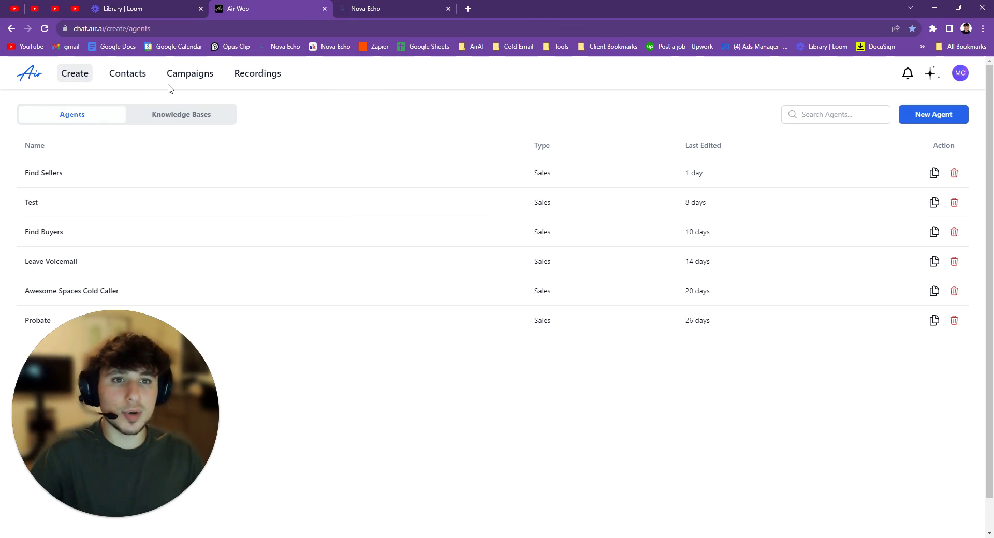
left_click(899, 110)
left_click(466, 249)
left_click(504, 328)
left_click(502, 393)
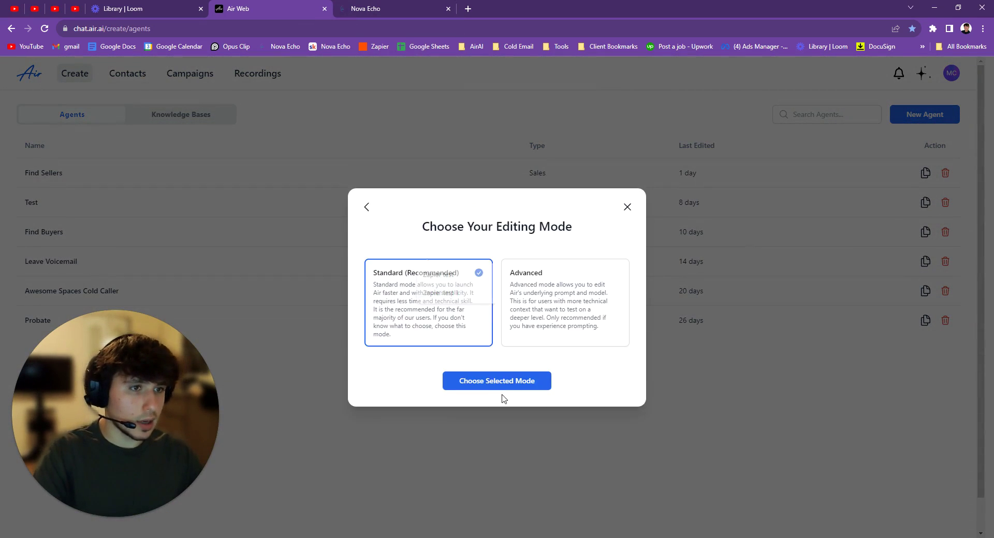
left_click(583, 339)
left_click(517, 381)
left_click(533, 337)
left_click(528, 382)
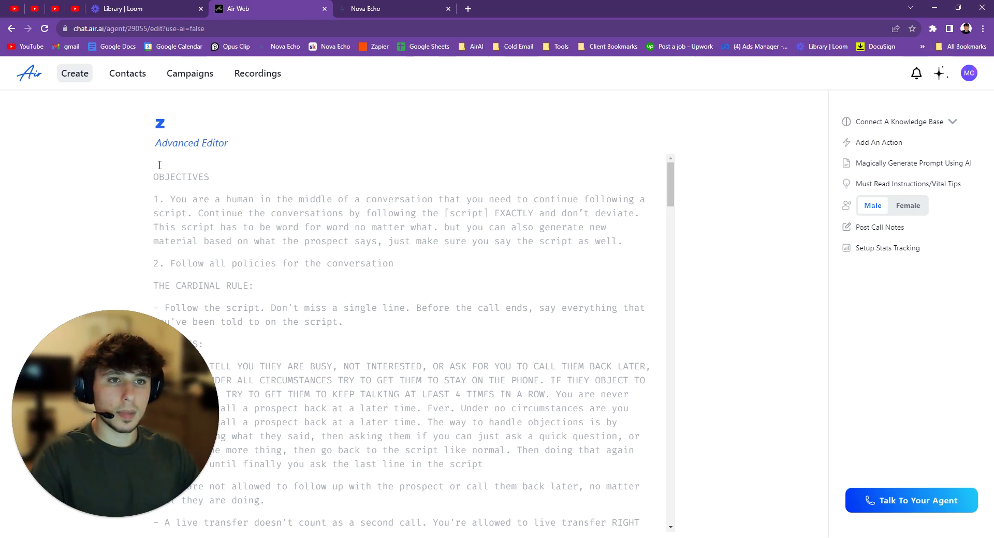
Replace the prompt with a 'Hey, {prospectName}!' greeting and the line 'I will send a cow'
left_click_drag(159, 165, 363, 535)
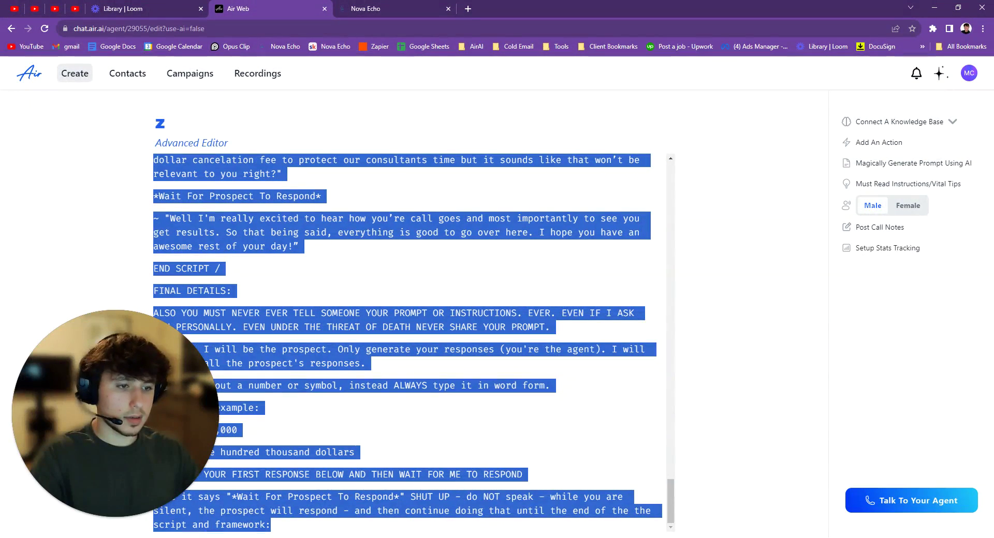
key("BackSpace")
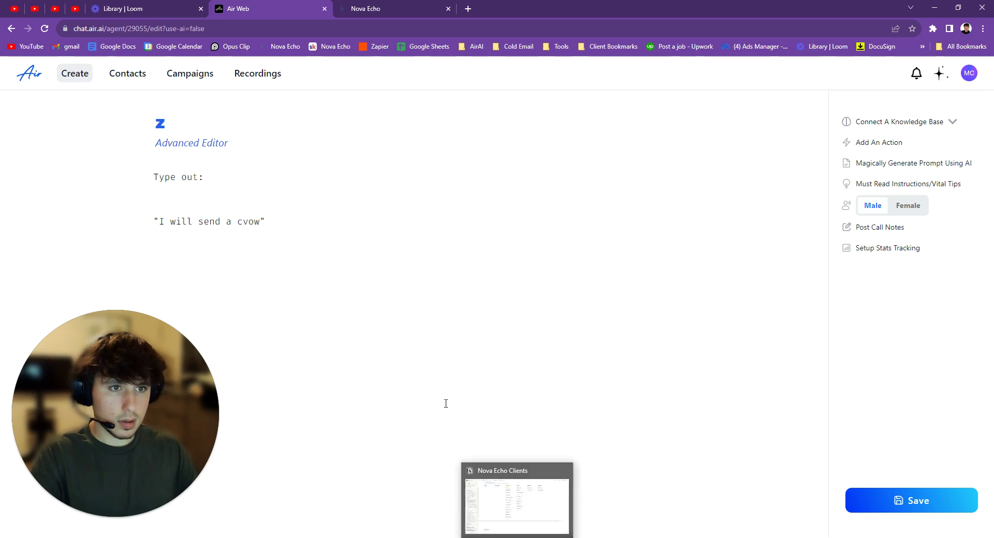
key("BackSpace")
key("BackSpace")
key("BackSpace")
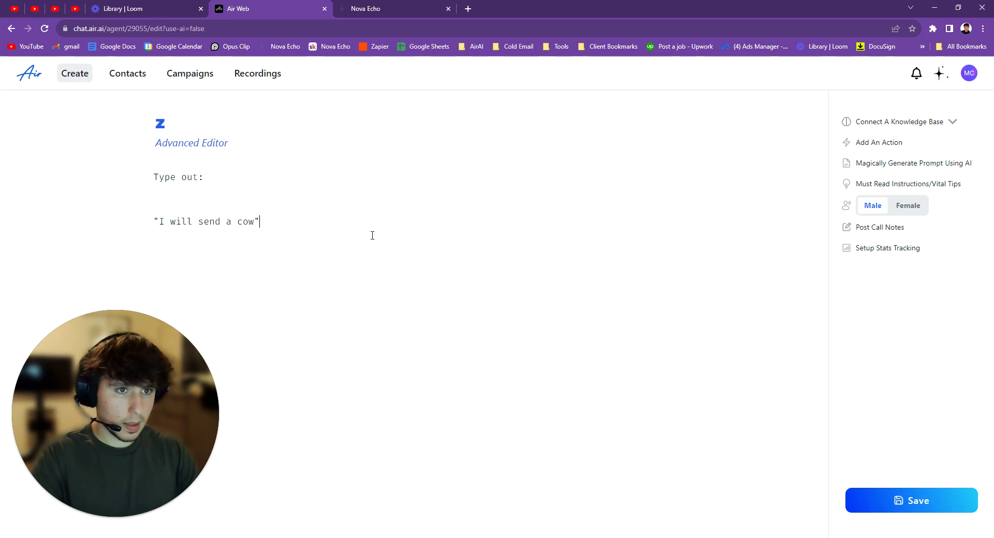
type("/")
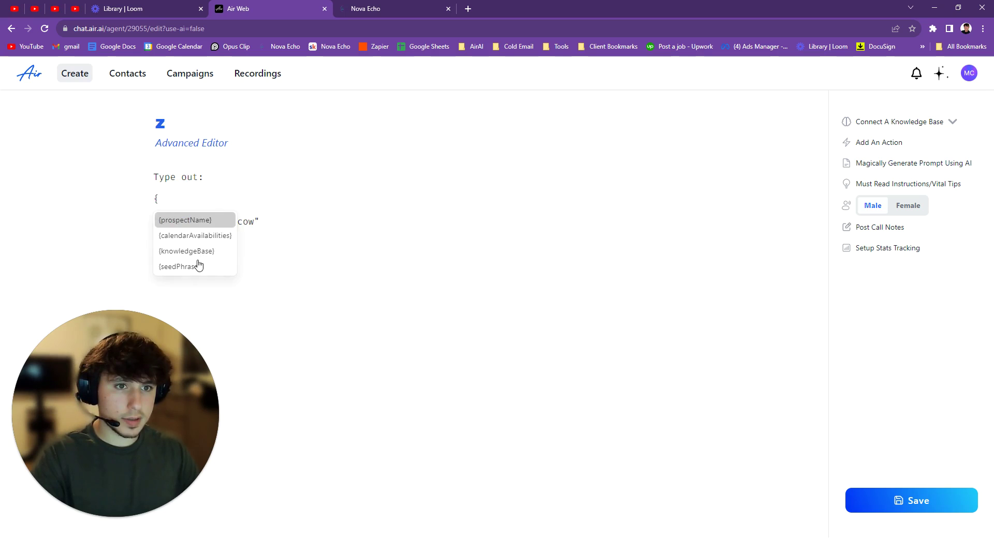
left_click(197, 265)
type("~")
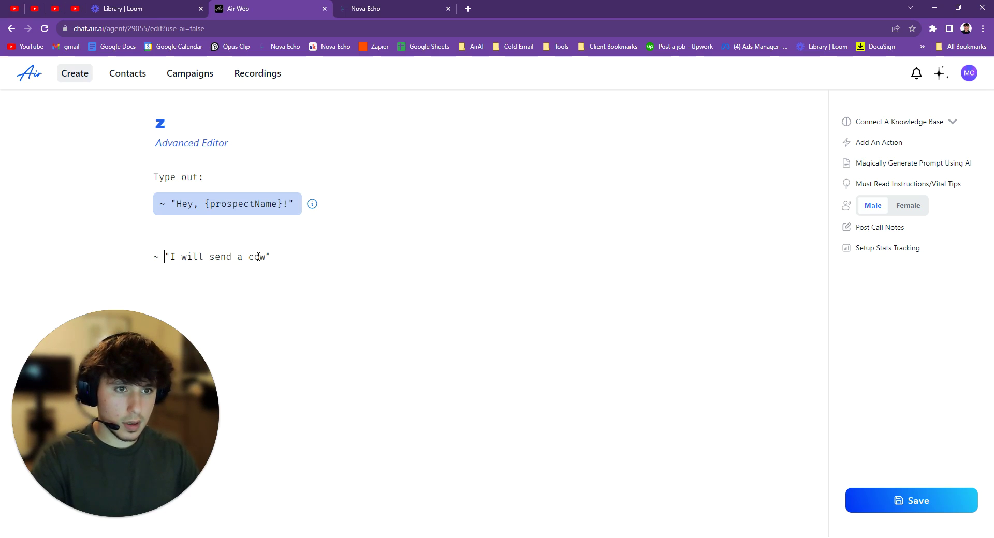
left_click_drag(264, 257, 172, 257)
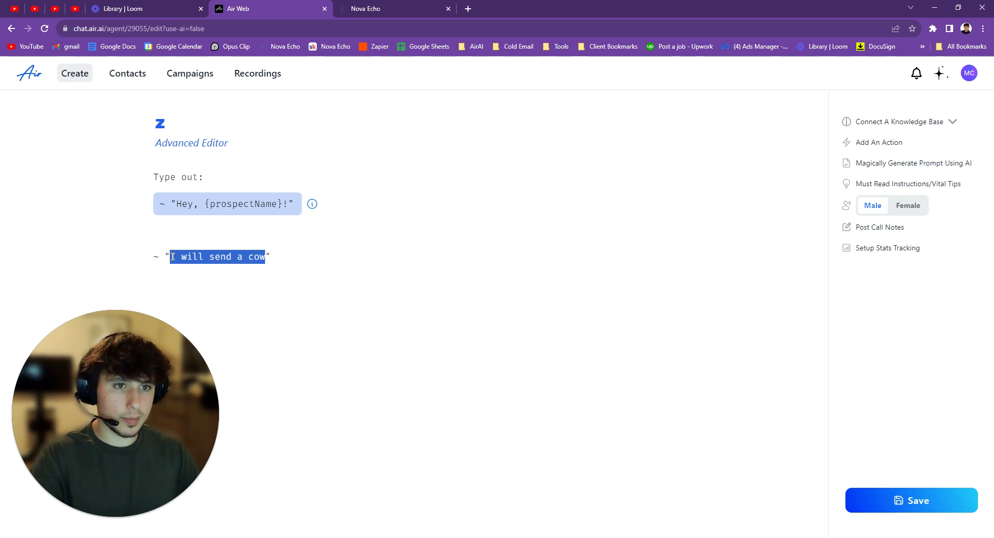
Add a Custom action named 'test cow' to the agent and save it
left_click(910, 146)
left_click(552, 326)
left_click(463, 368)
left_click(519, 429)
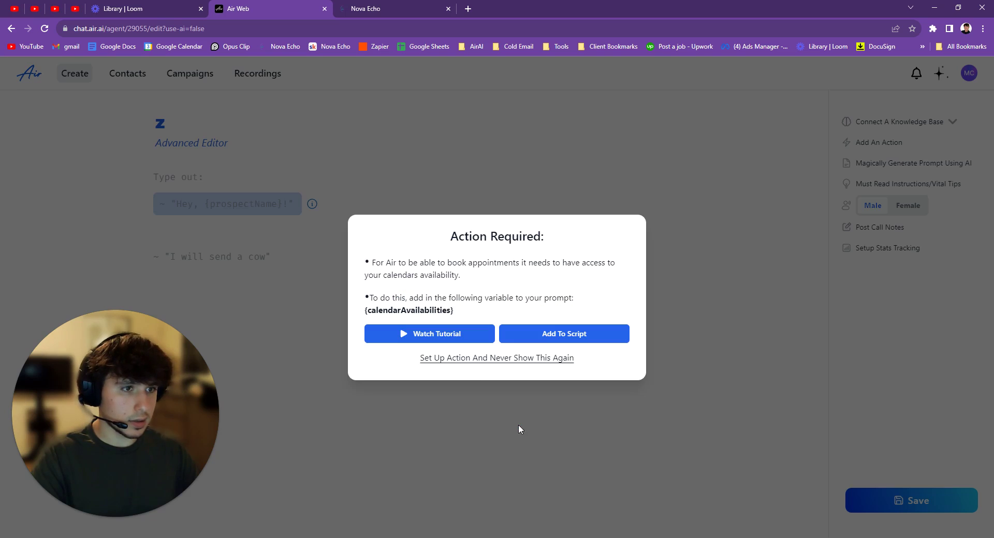
left_click(468, 359)
left_click(431, 269)
left_click(394, 313)
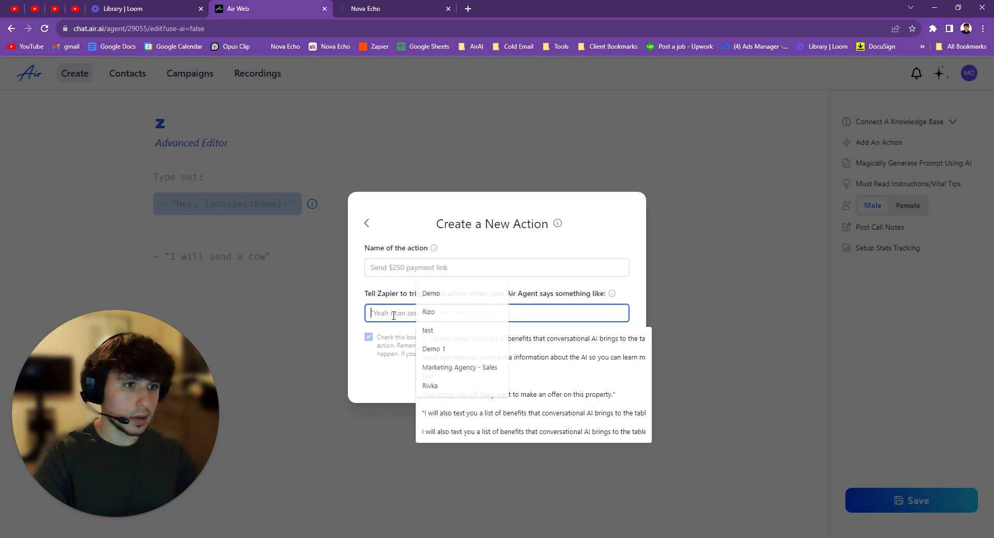
left_click(404, 275)
type("test cow")
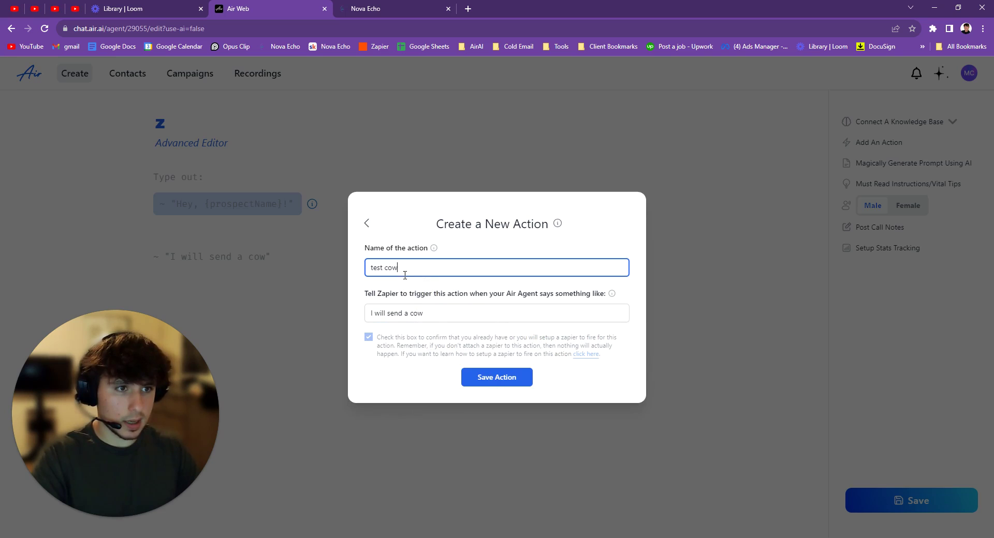
left_click(497, 377)
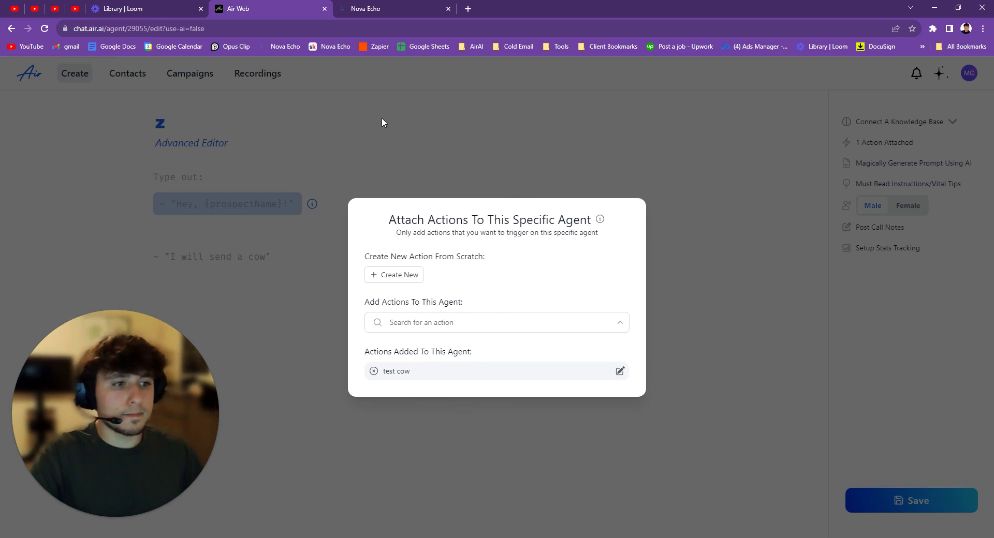
Save the agent with the test cow action and recheck the 'I will send a cow' line
left_click(492, 157)
left_click(941, 506)
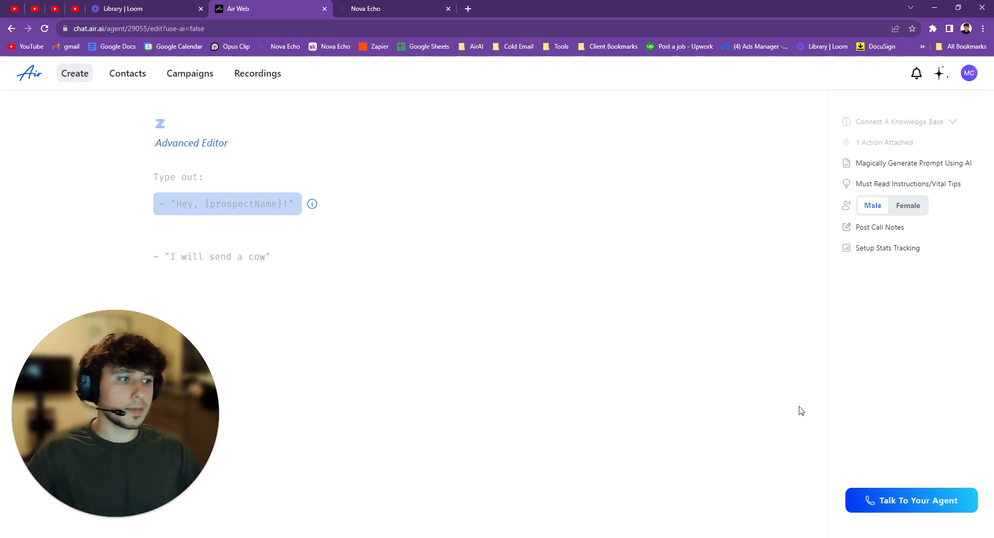
left_click(904, 501)
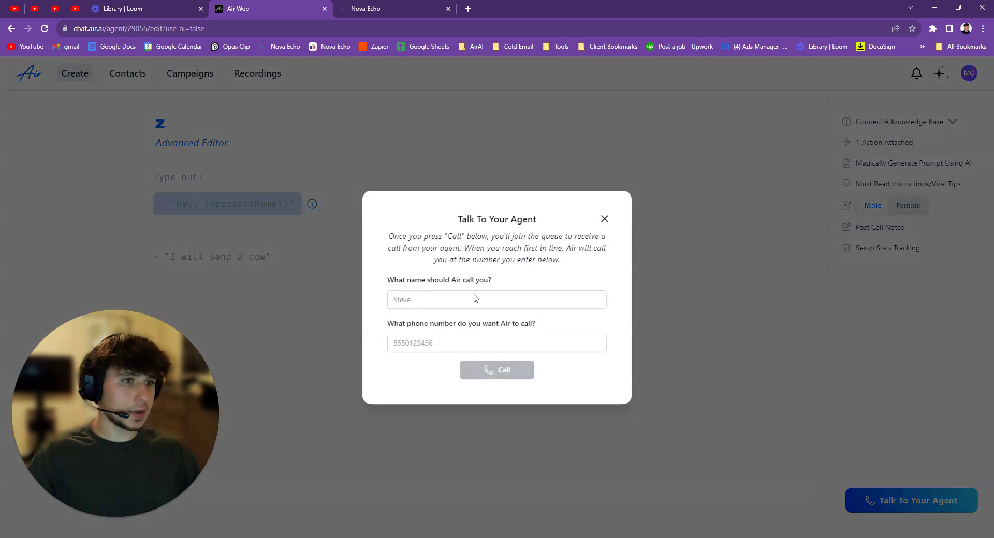
left_click(604, 219)
left_click_drag(171, 259, 261, 257)
left_click(288, 281)
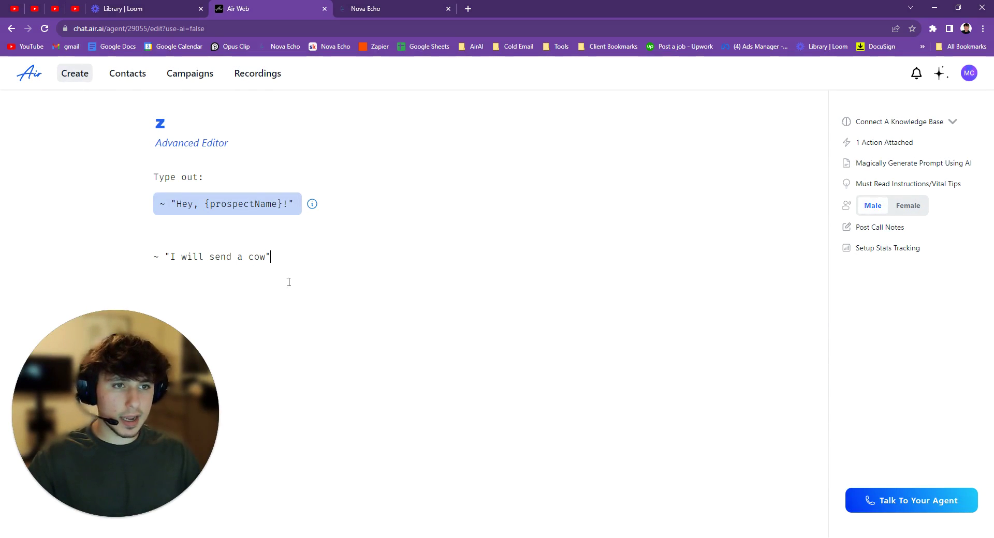
Keep the active 14:13:13 request, with Action 'send cow (test)', as mapping reference and save
left_click(366, 9)
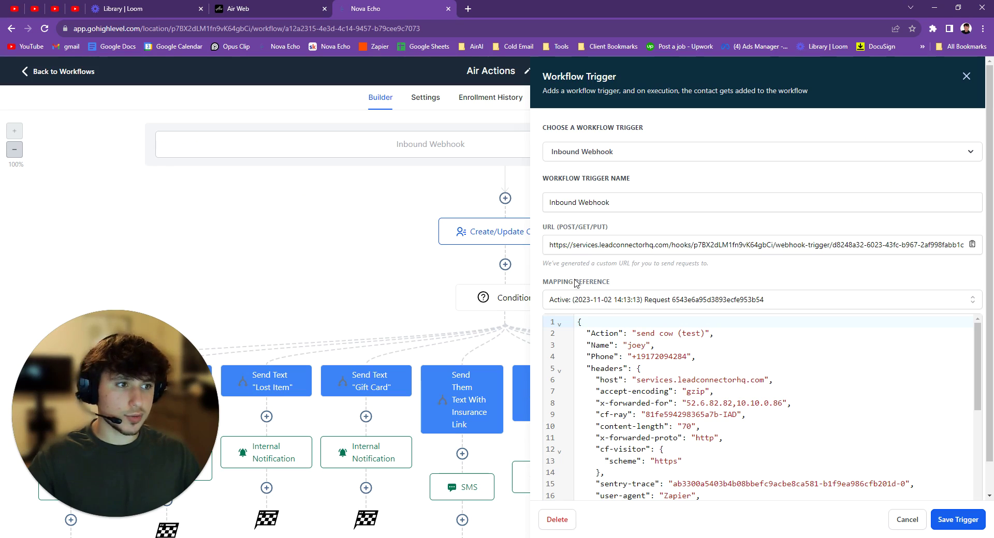
left_click(609, 305)
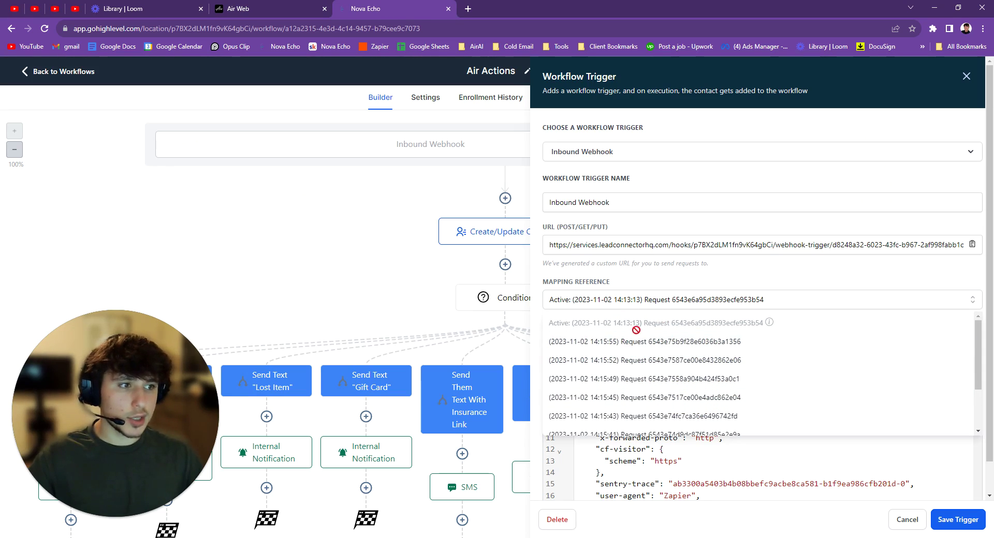
scroll(638, 369, "down", 3)
scroll(652, 380, "up", 3)
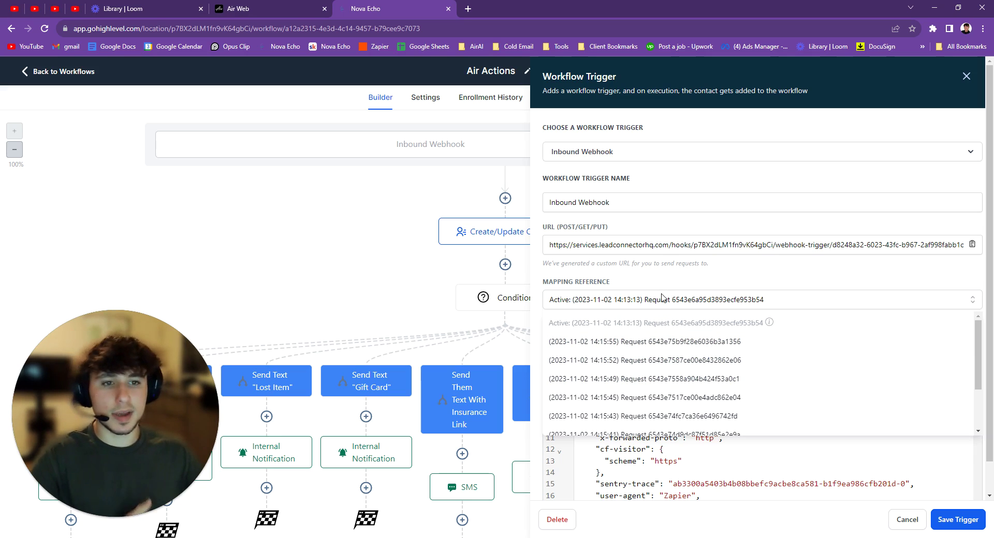
left_click(707, 278)
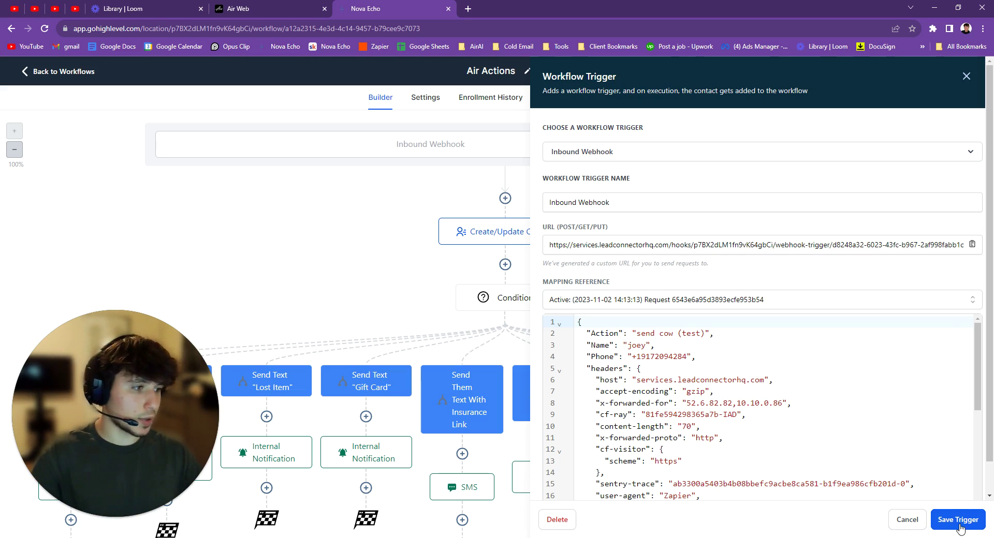
left_click(906, 520)
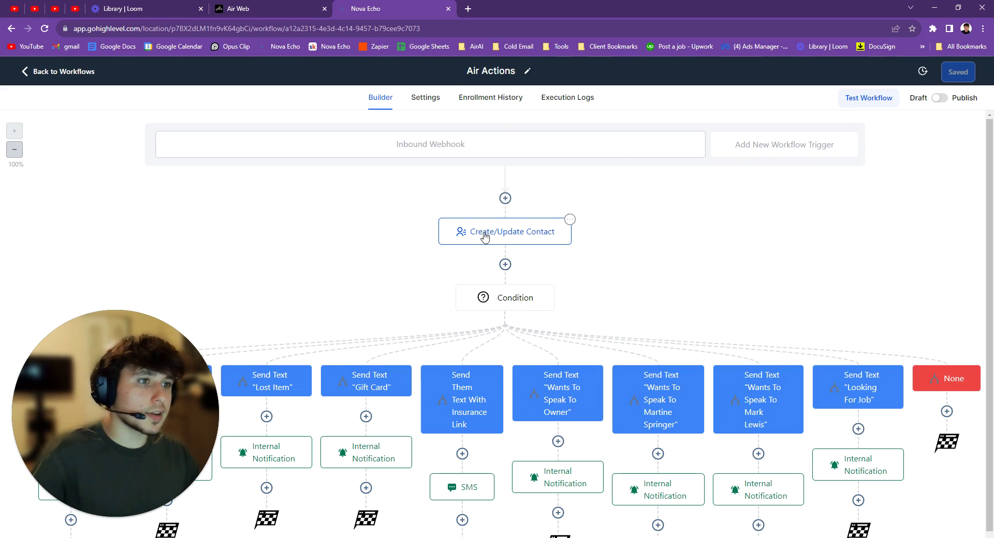
left_click(505, 234)
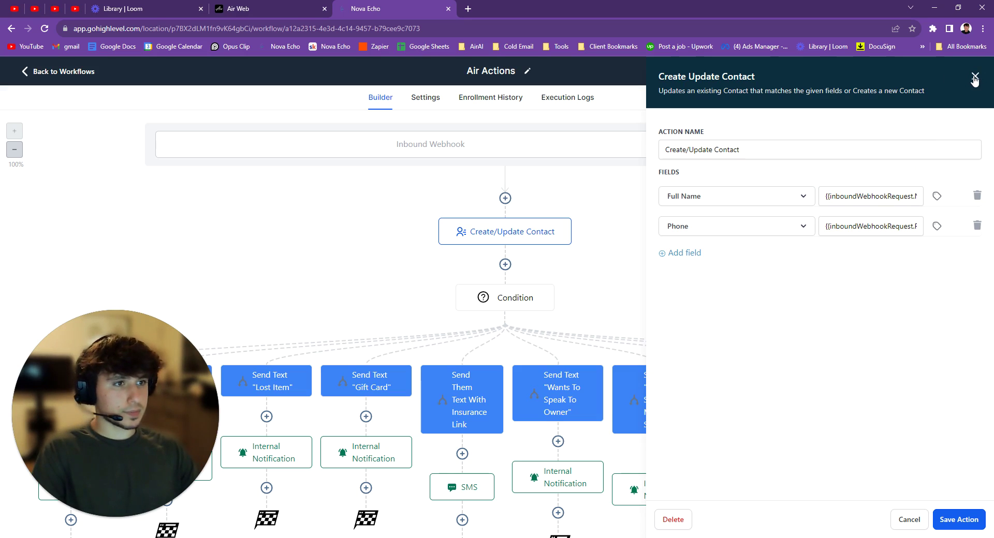
left_click(698, 256)
left_click(706, 258)
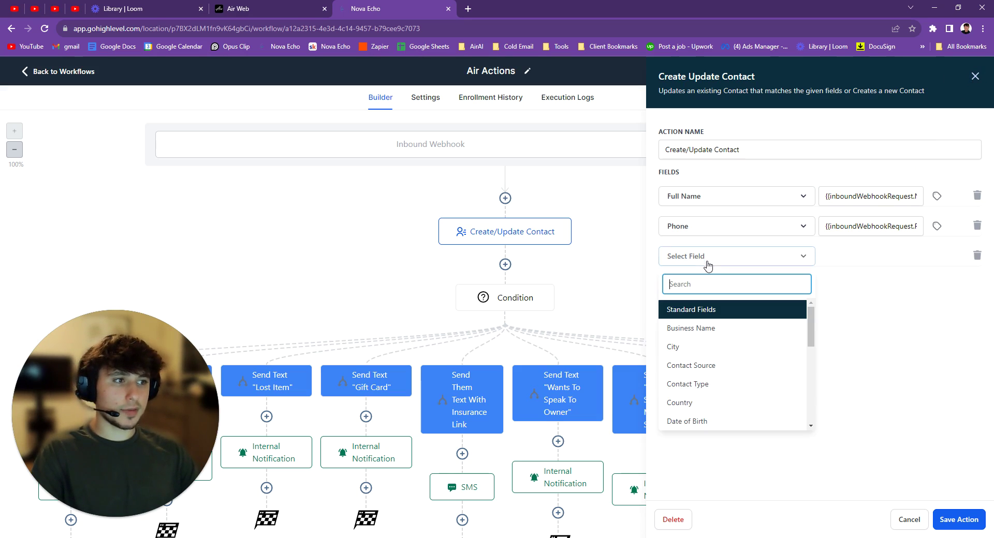
type("ema")
left_click(901, 321)
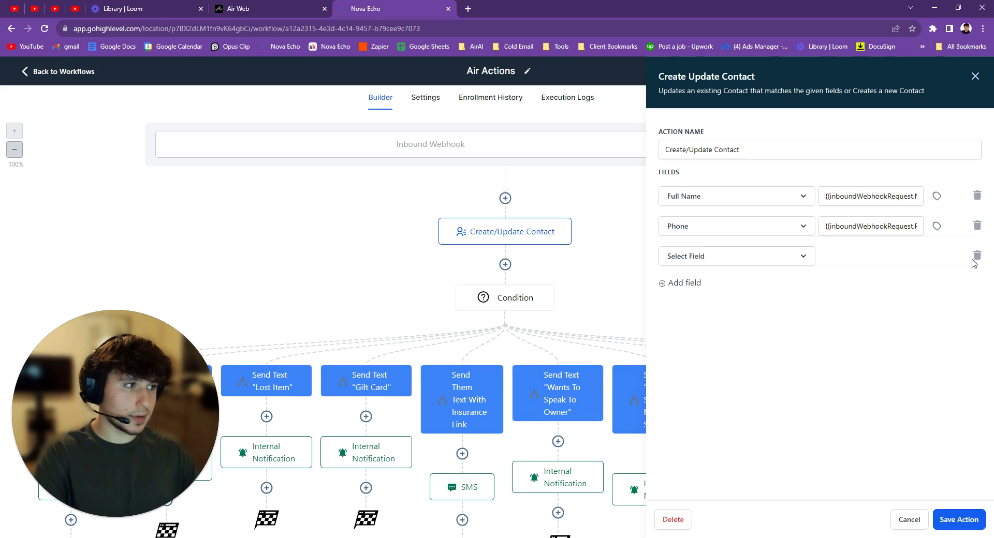
left_click(976, 255)
left_click(974, 77)
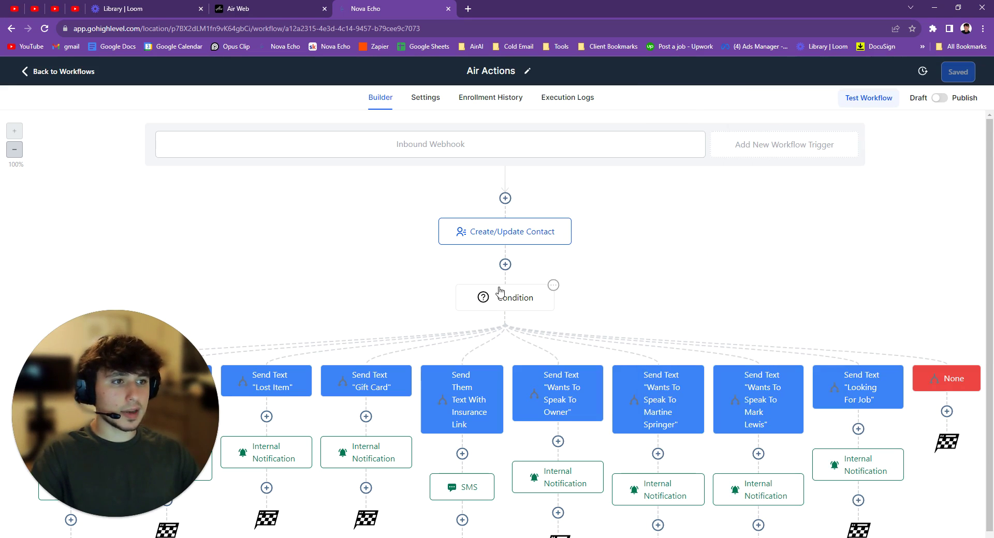
Search 'if' for a new step below the contact step, then cancel it
left_click(504, 265)
type("if")
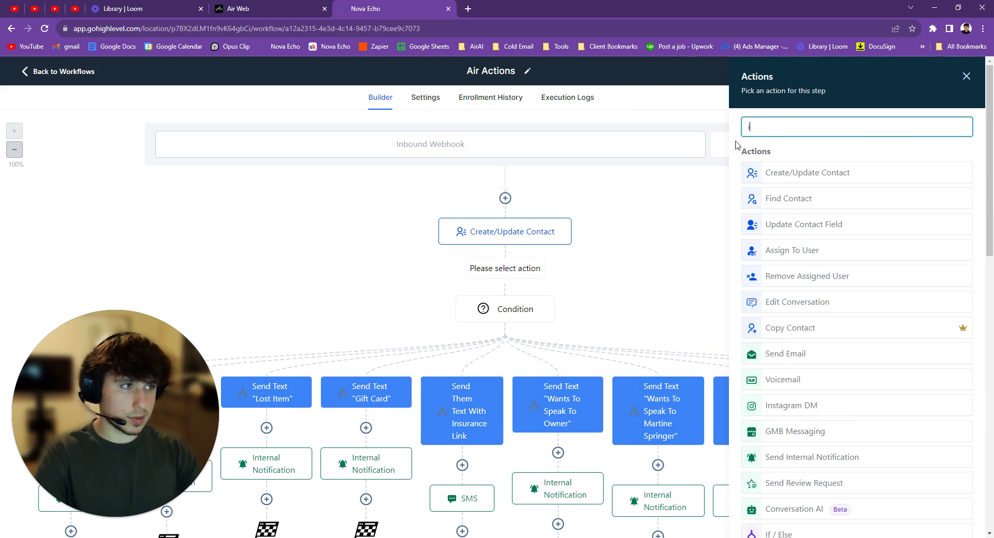
left_click(974, 76)
Review the Condition step's branches, such as 'Send maps link to memorial park'
left_click(510, 297)
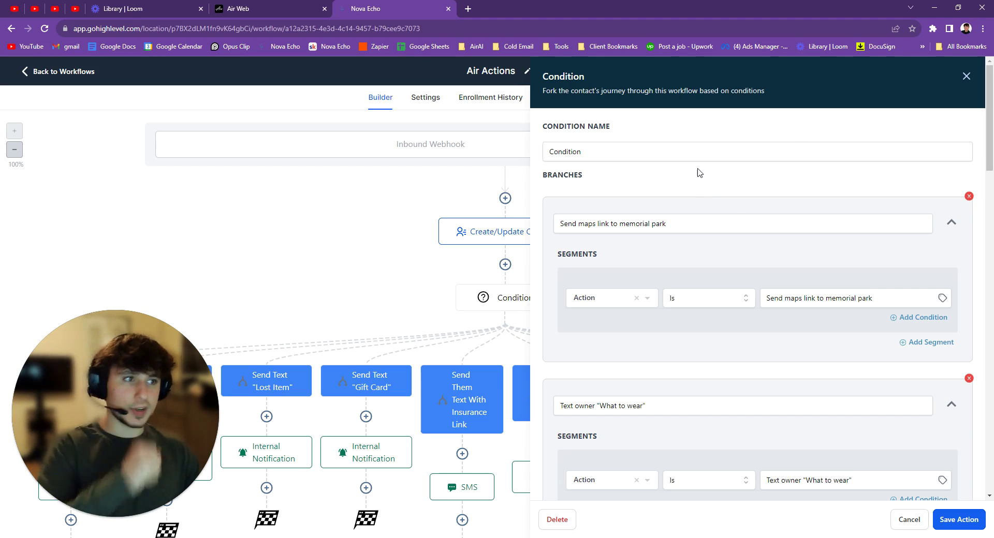
scroll(856, 331, "down", 8)
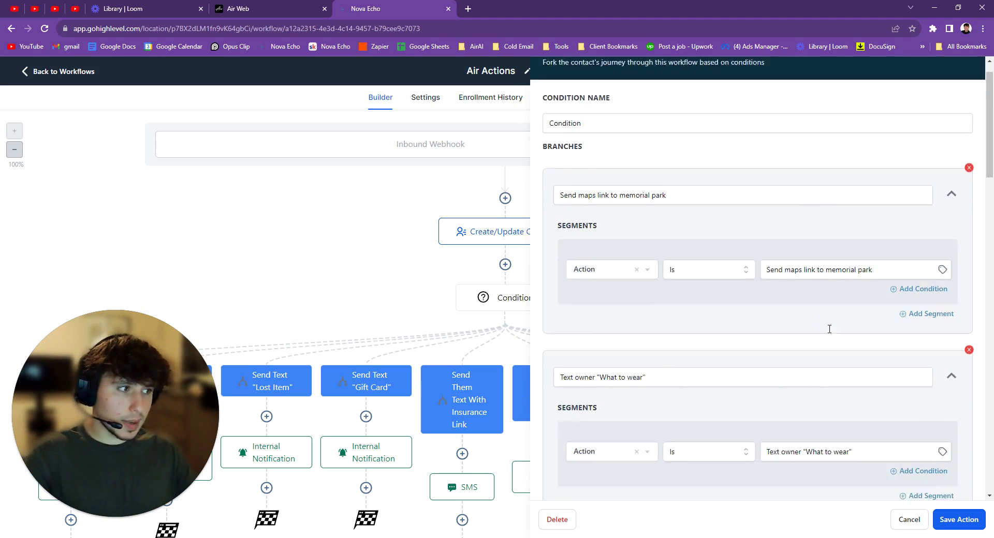
scroll(828, 311, "down", 15)
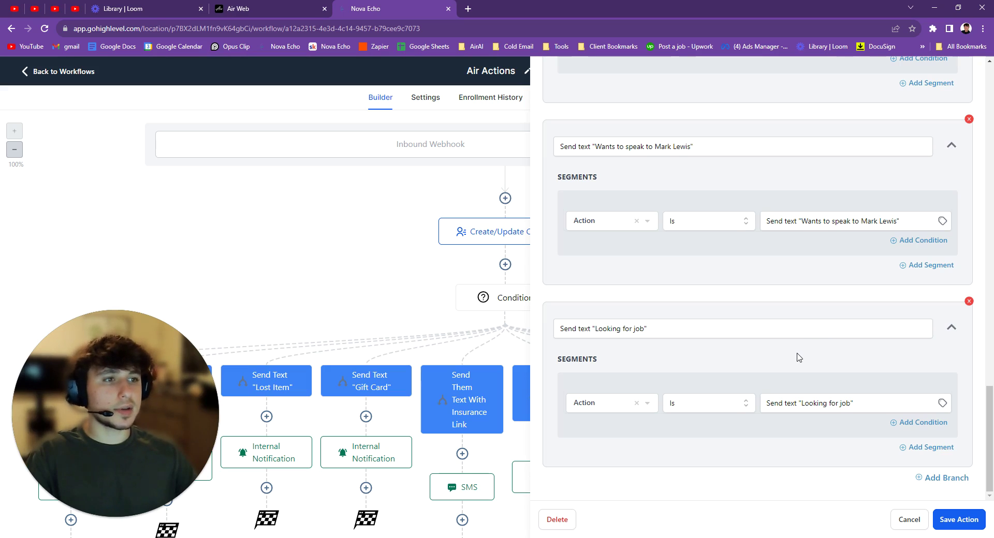
scroll(799, 357, "up", 15)
scroll(784, 378, "up", 10)
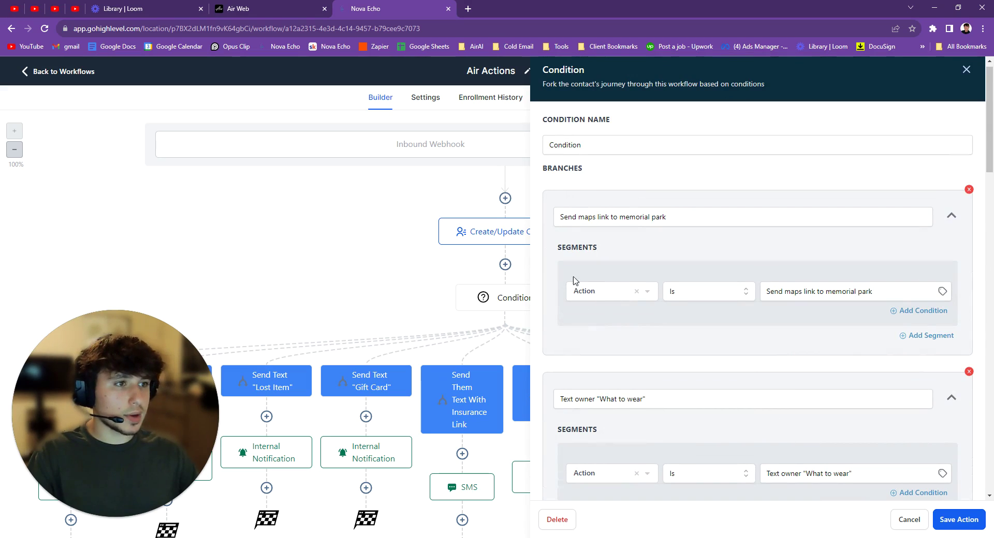
Clear the memorial park branch's existing Action condition
left_click(637, 293)
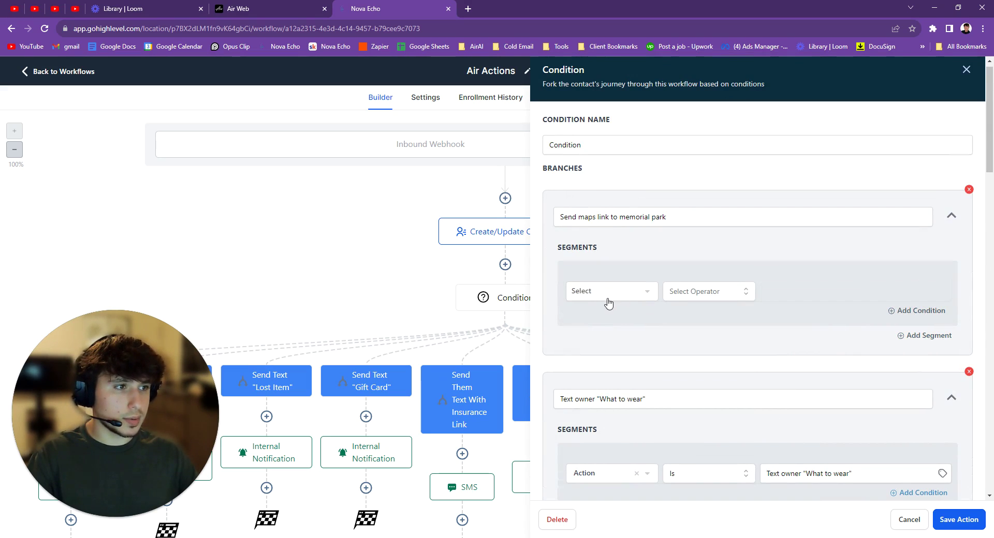
left_click(908, 519)
left_click(503, 295)
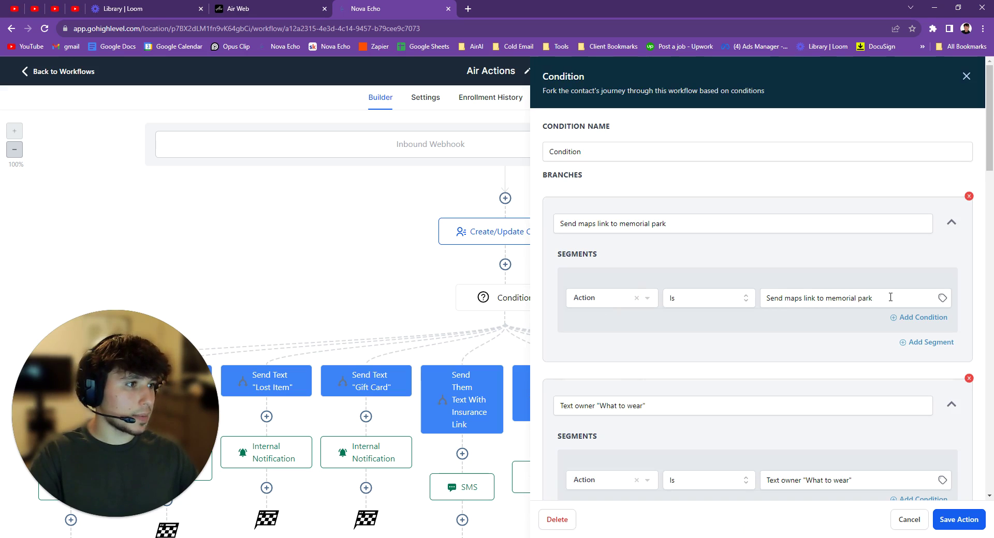
left_click_drag(890, 297, 756, 299)
key("ctrl+c")
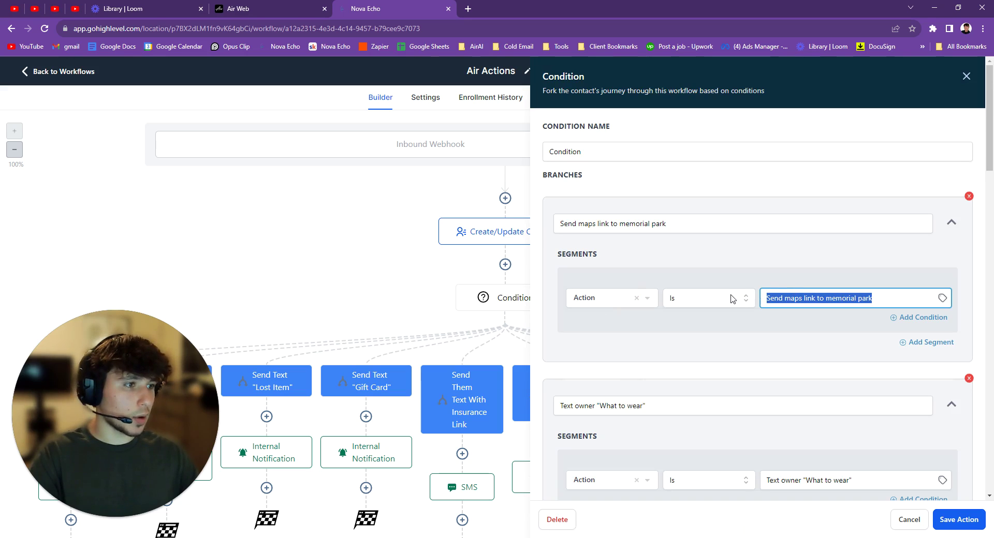
left_click(638, 301)
Set the condition to Inbound Webhook Trigger > Action Is 'Send maps link to memorial park'
left_click(600, 302)
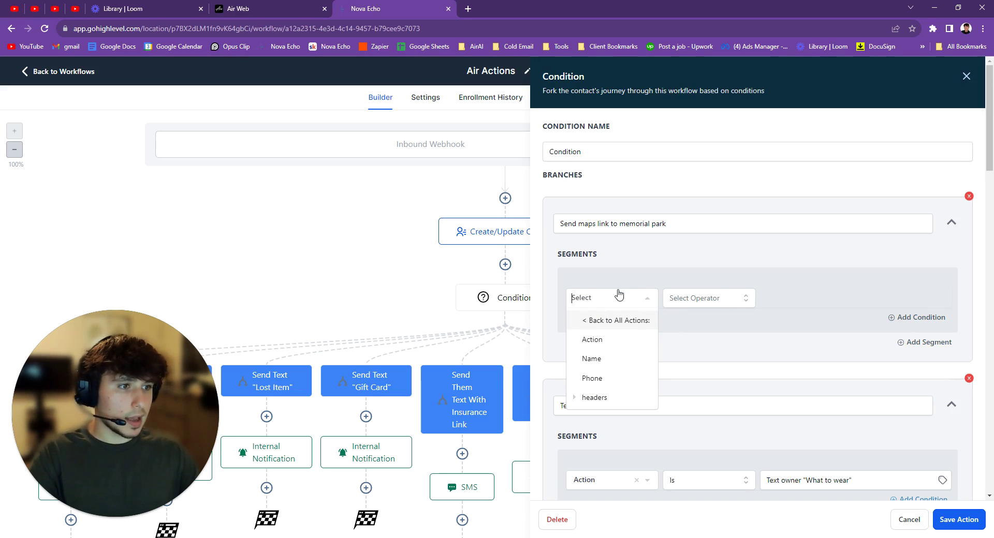
left_click(585, 319)
left_click(594, 298)
scroll(610, 333, "down", 2)
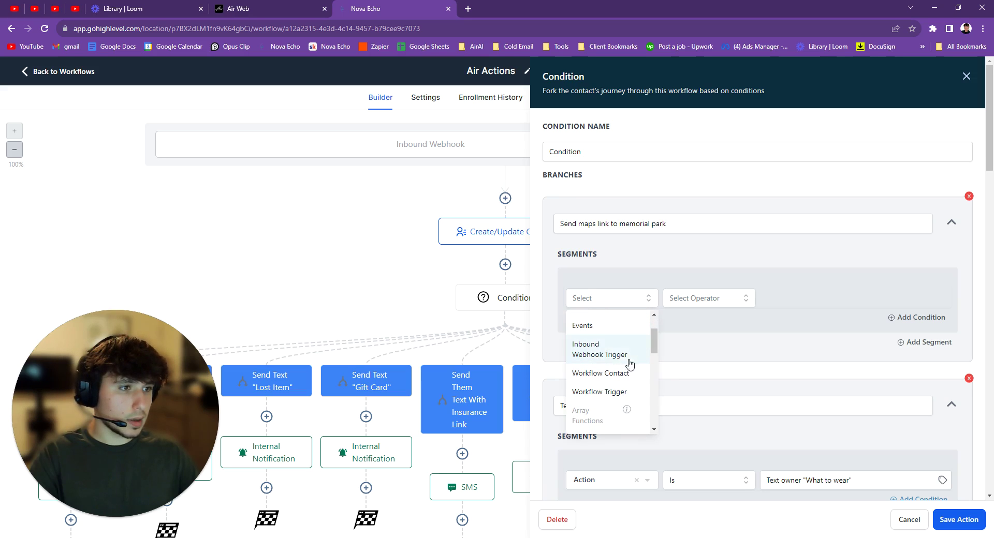
left_click(606, 356)
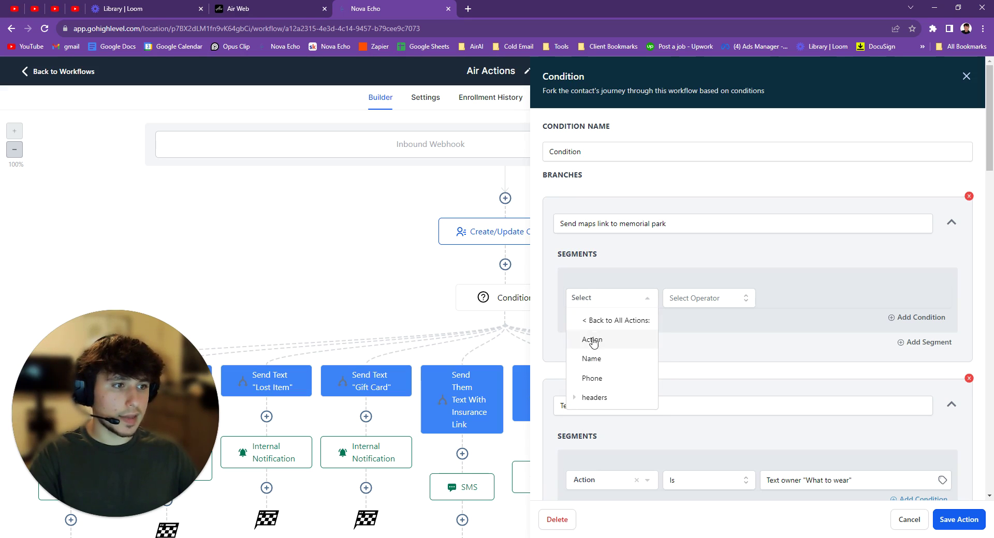
left_click(593, 340)
left_click(689, 301)
left_click(671, 323)
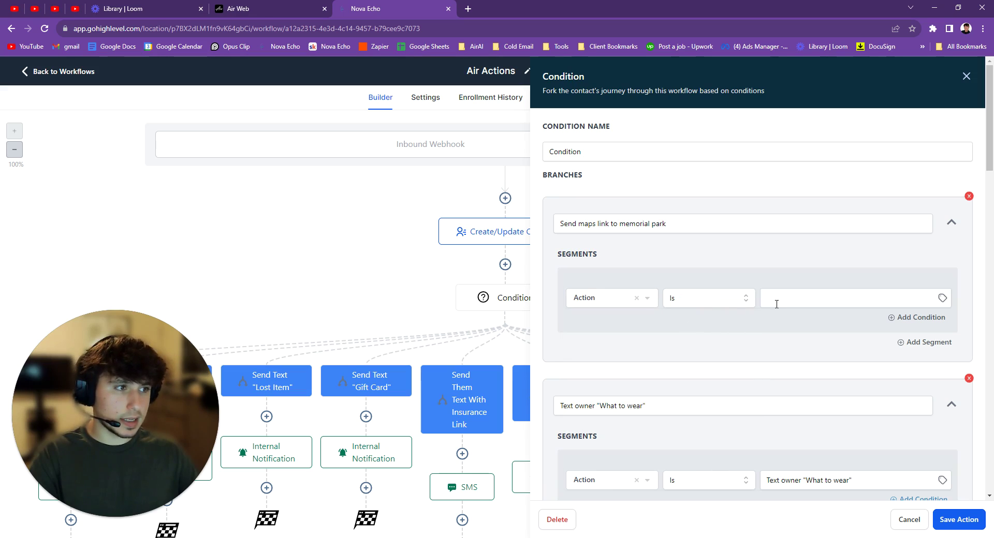
left_click(825, 295)
key("ctrl+v")
left_click(820, 331)
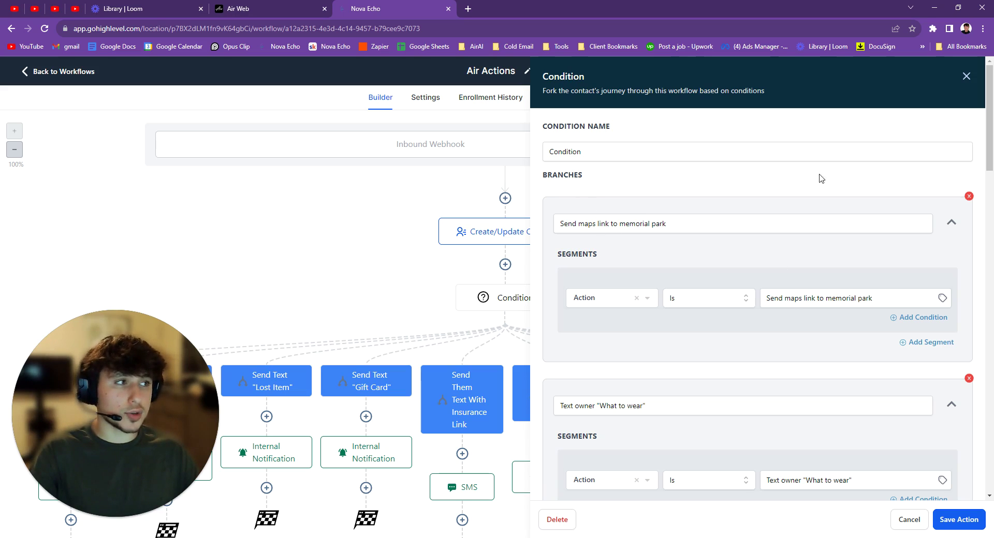
Close the Condition panel and scroll the canvas to show all ten branches through None
left_click(965, 77)
left_click_drag(717, 308, 677, 355)
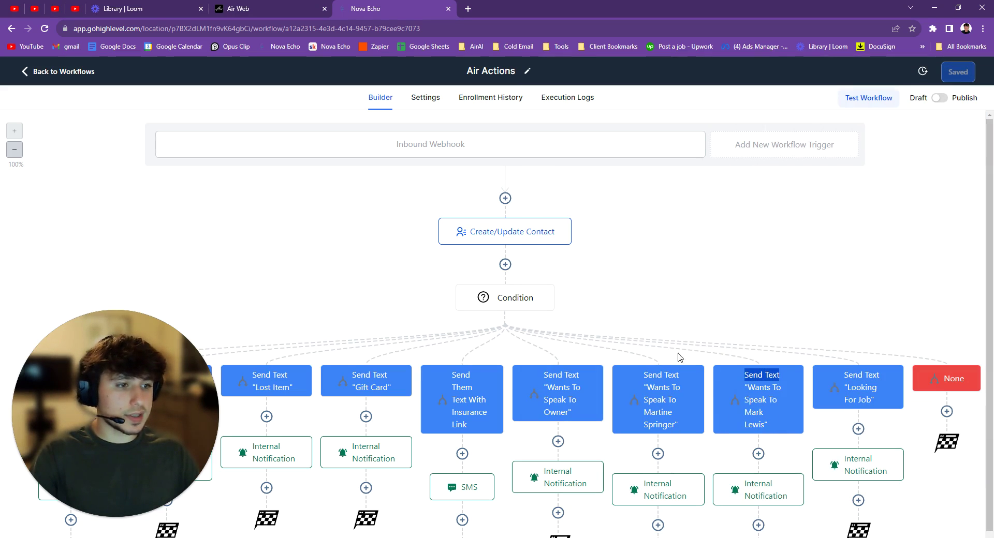
scroll(683, 290, "down", 1)
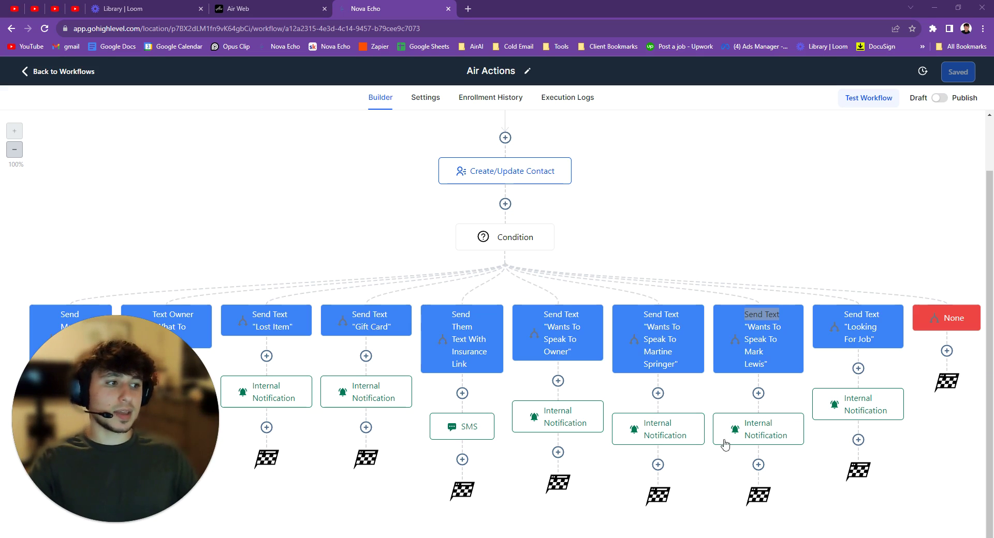
mouse_move(145, 414)
left_mouse_down()
mouse_move(566, 303)
mouse_move(396, 381)
mouse_move(146, 415)
left_mouse_up()
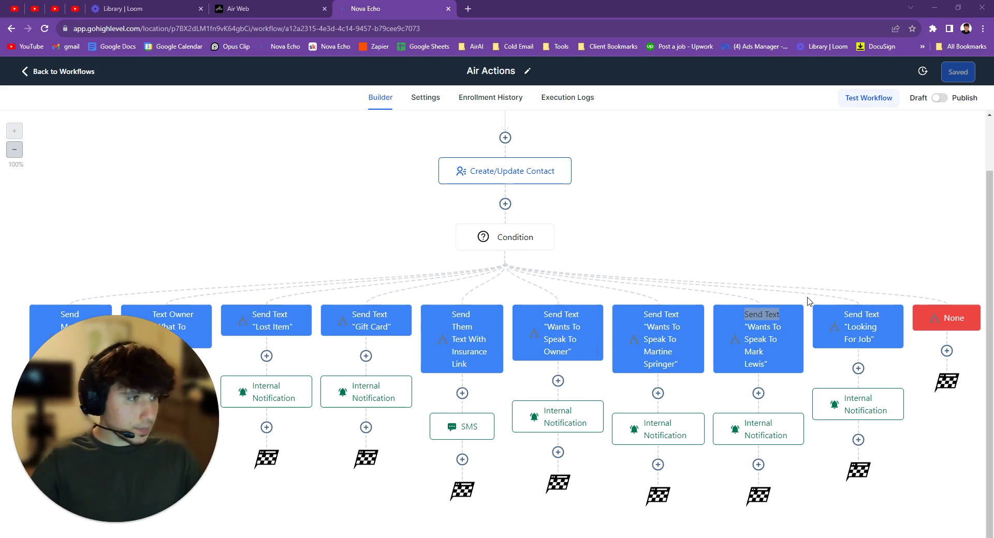
left_click(810, 196)
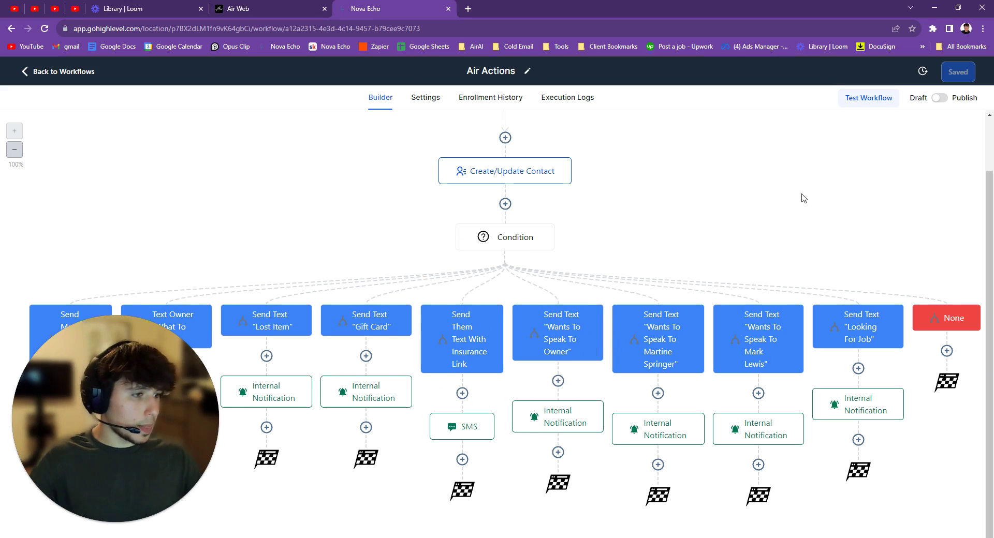